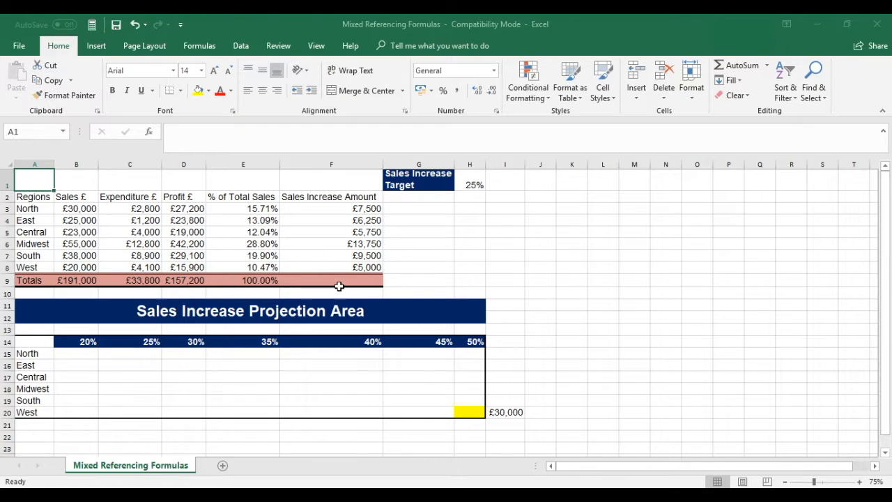
# Examine the first and last region formulas in the % of Total Sales and Sales Increase Amount columns.
pyautogui.click(252, 208)
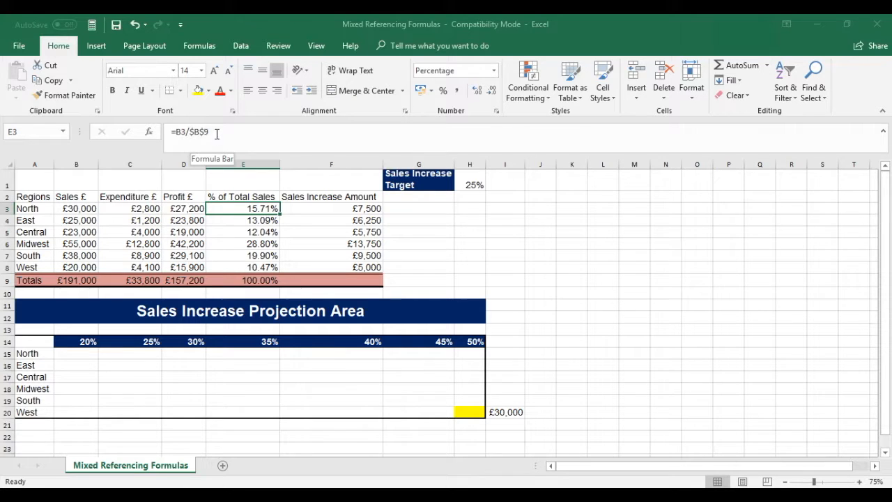
pyautogui.click(242, 266)
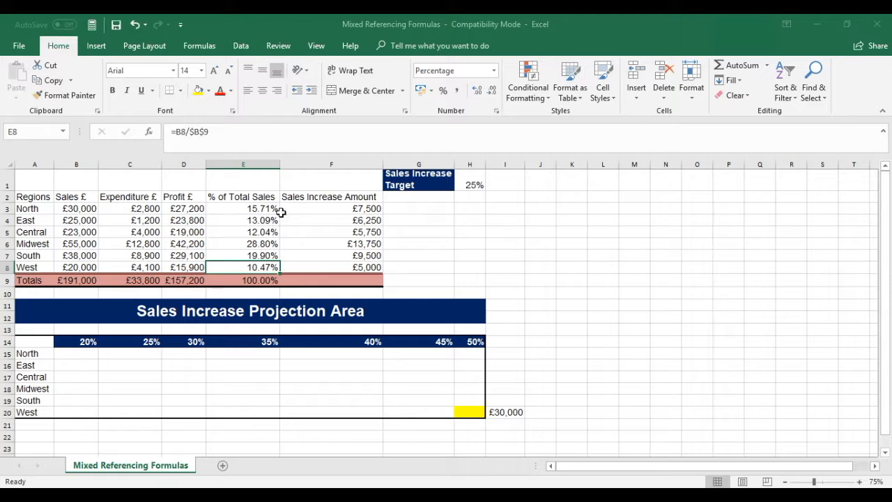
pyautogui.click(357, 208)
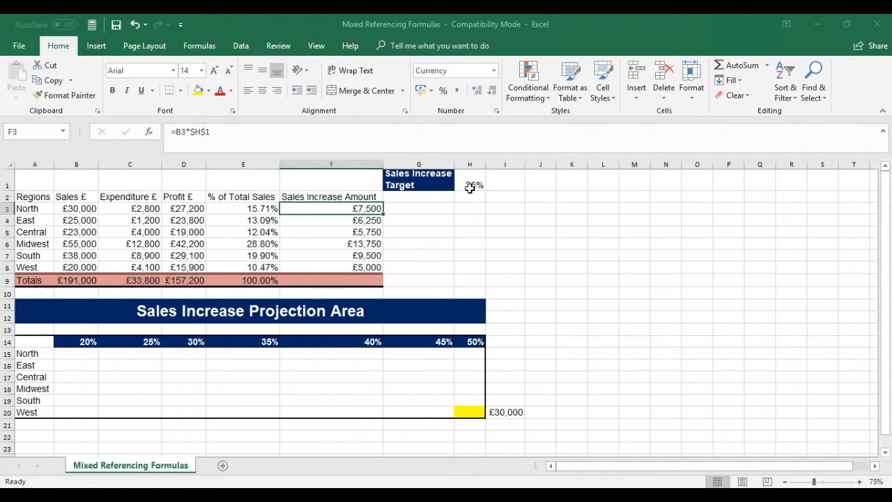
pyautogui.click(357, 267)
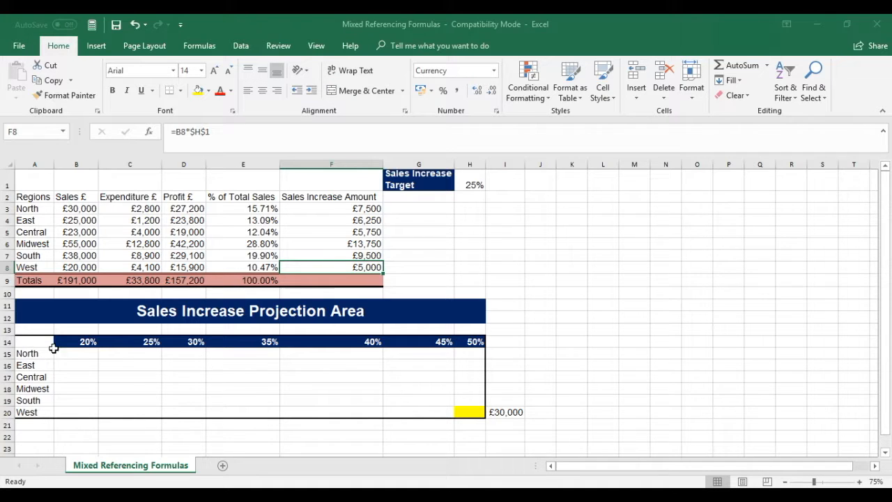
# Enter the formula =B3+(B3*B14) in B15 to project North's sales at the 20% increase.
pyautogui.click(78, 352)
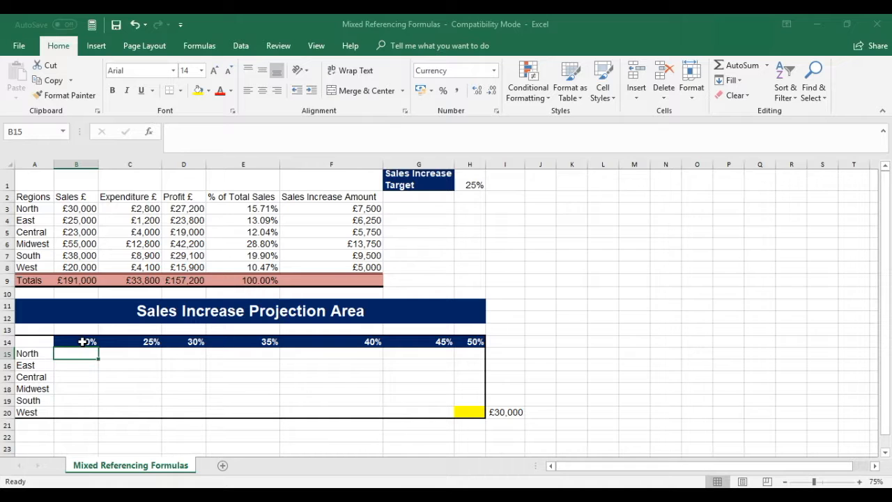
pyautogui.click(65, 355)
pyautogui.write('=')
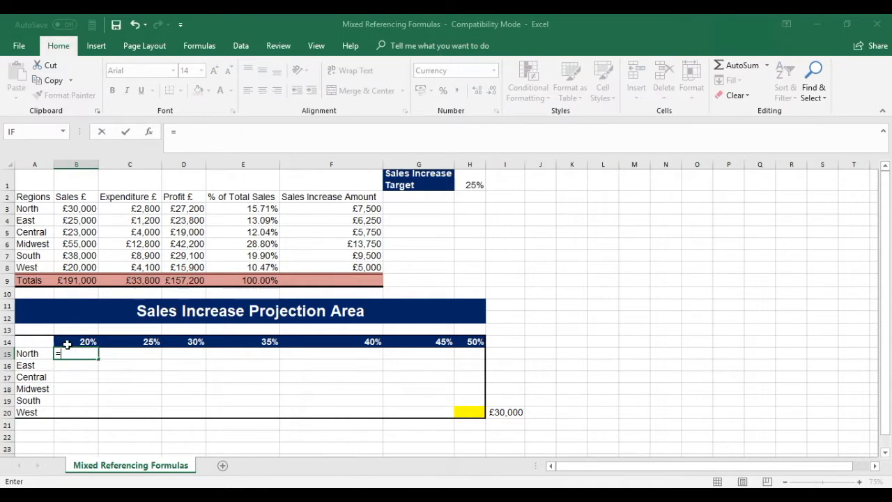
pyautogui.click(75, 209)
pyautogui.write('+(')
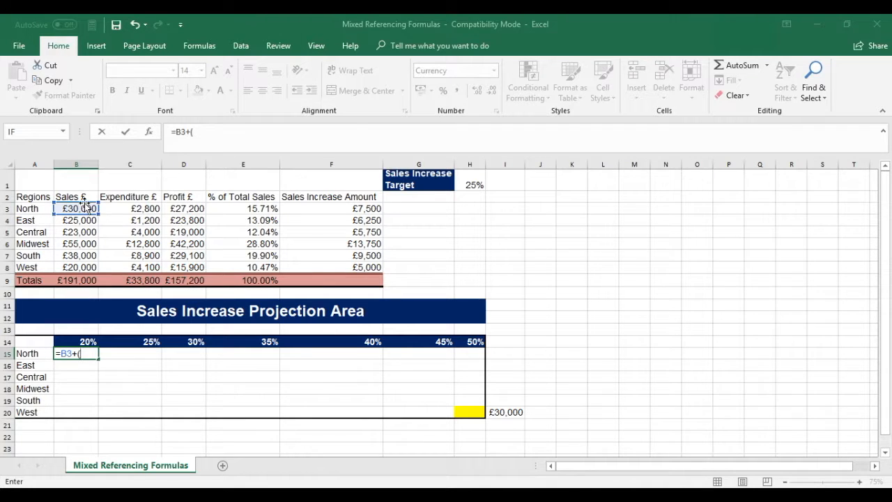
pyautogui.click(81, 208)
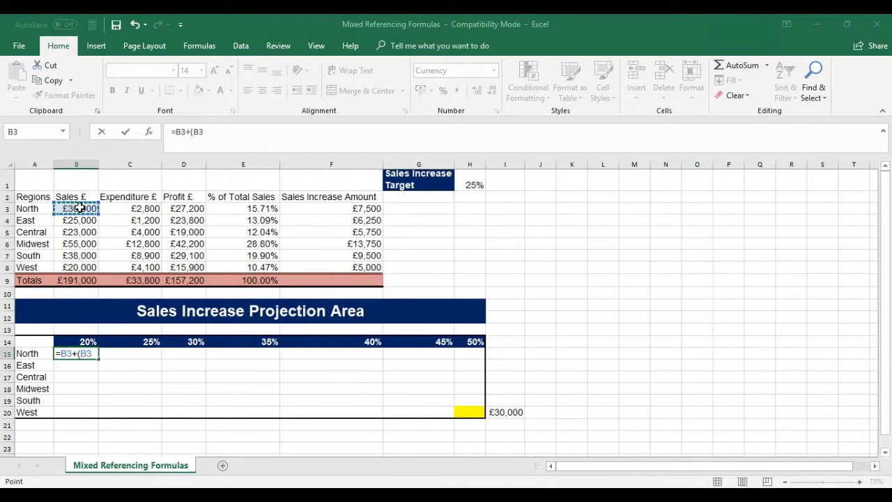
pyautogui.write('*')
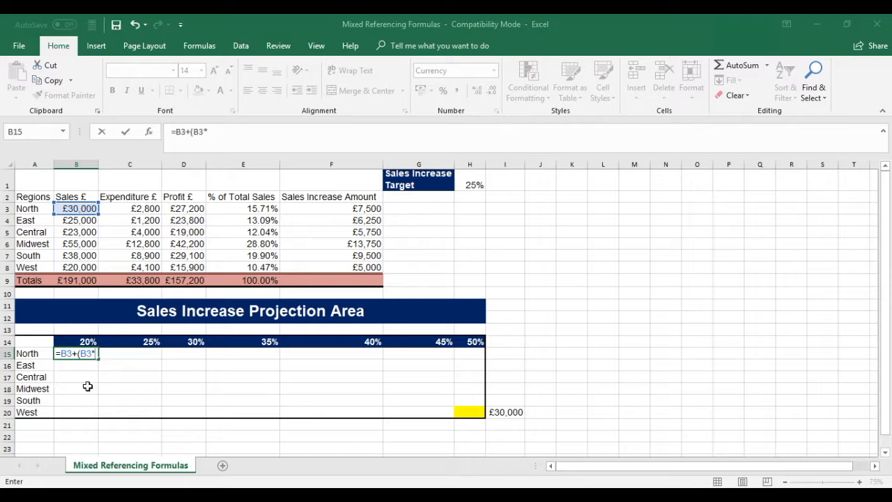
pyautogui.click(75, 341)
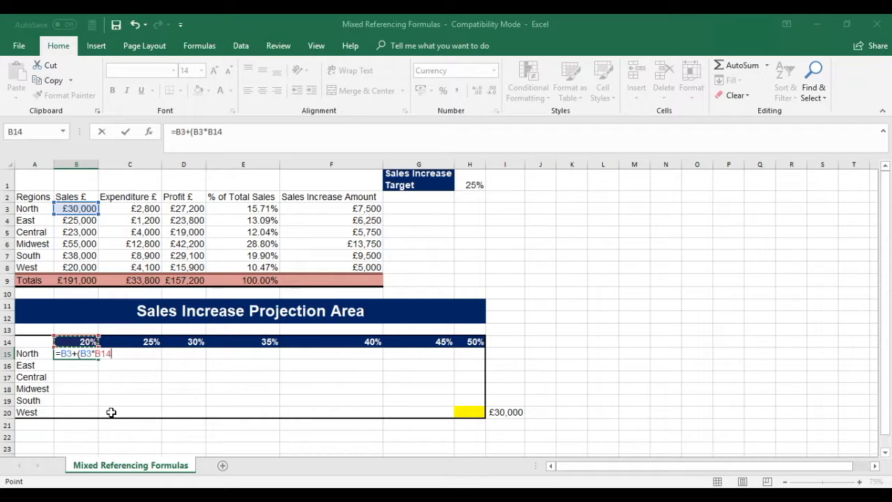
pyautogui.write(')')
pyautogui.press('Return')
# Examine the B15 formula, the projection range B15:H20, and the formula in I20 beside the yellow cell.
pyautogui.click(80, 354)
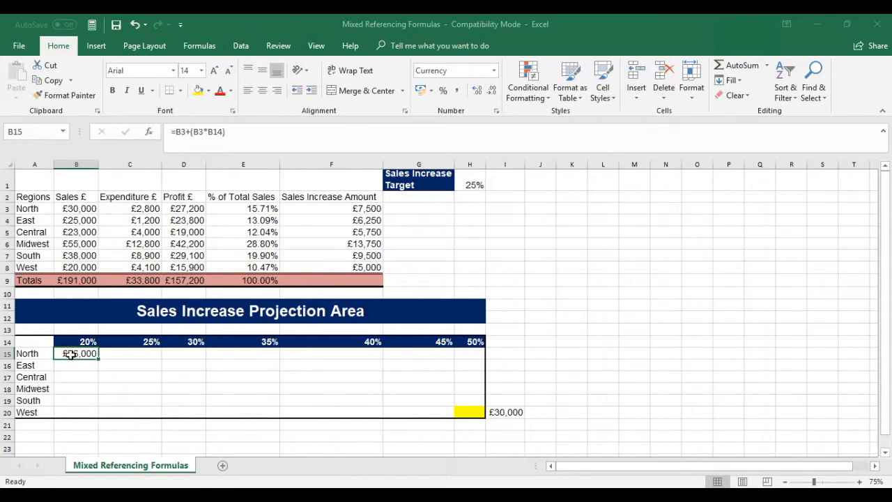
pyautogui.moveTo(75, 354); pyautogui.dragTo(460, 410)
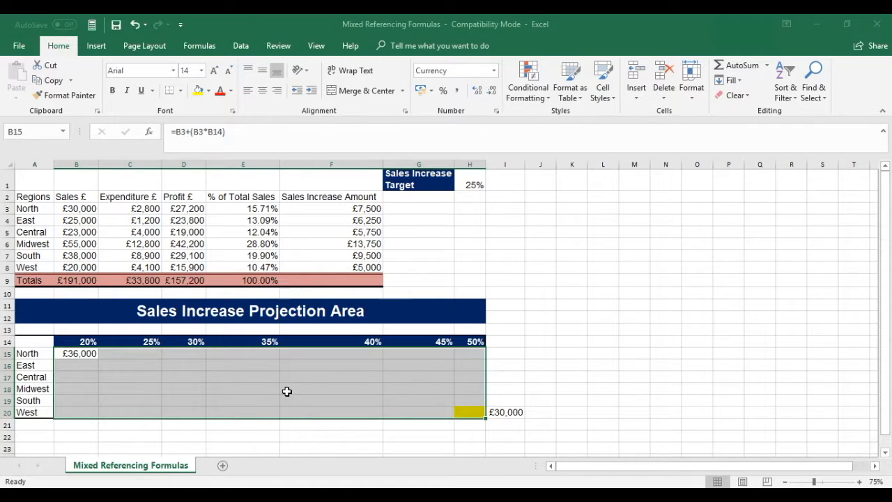
pyautogui.click(70, 377)
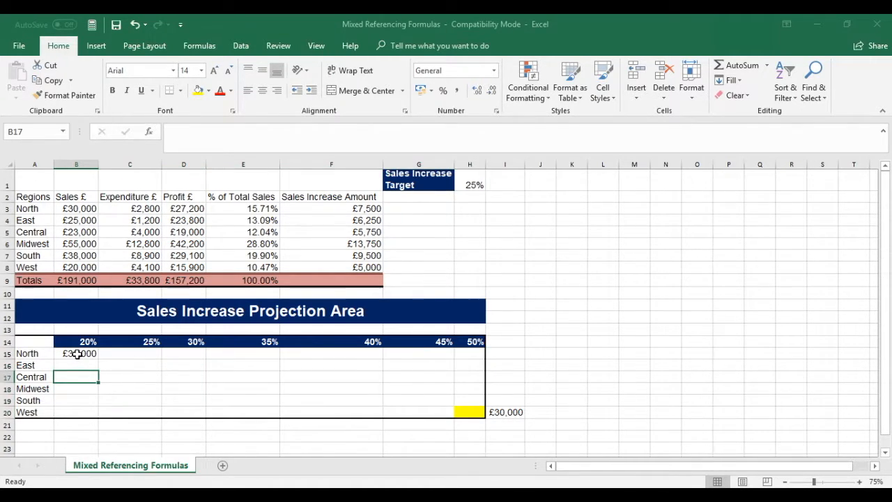
pyautogui.moveTo(77, 354); pyautogui.dragTo(451, 408)
pyautogui.click(72, 354)
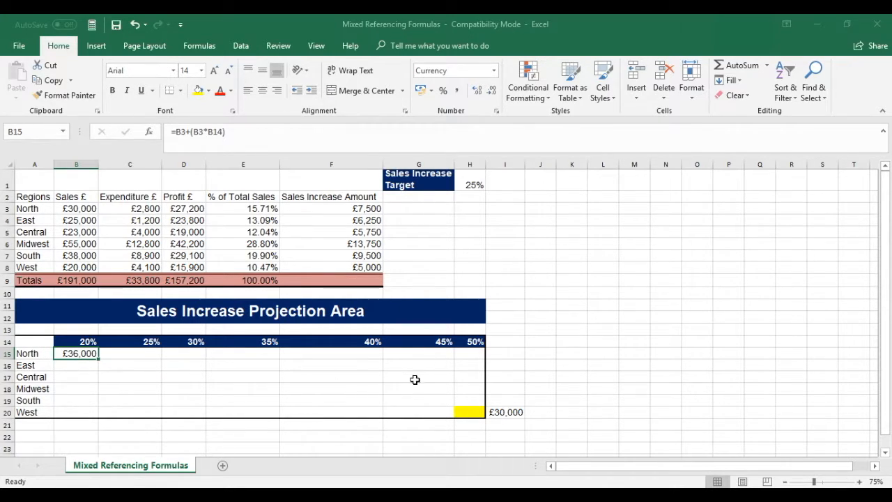
pyautogui.click(470, 411)
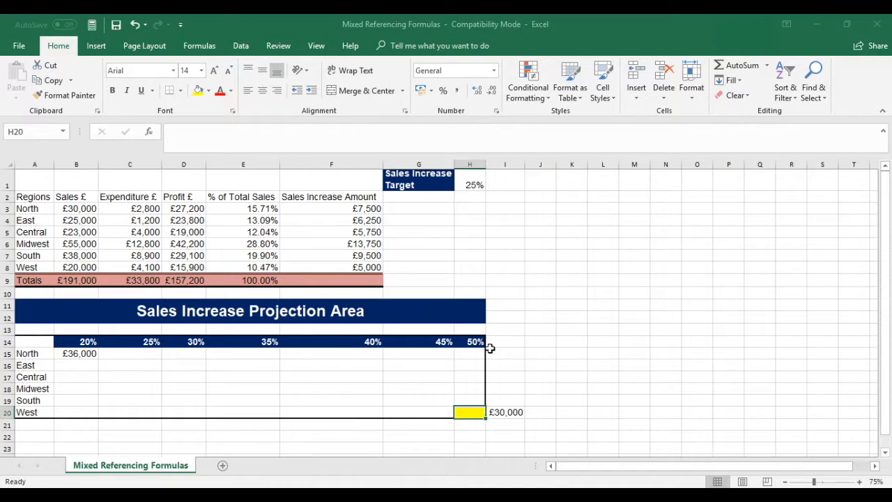
pyautogui.click(511, 412)
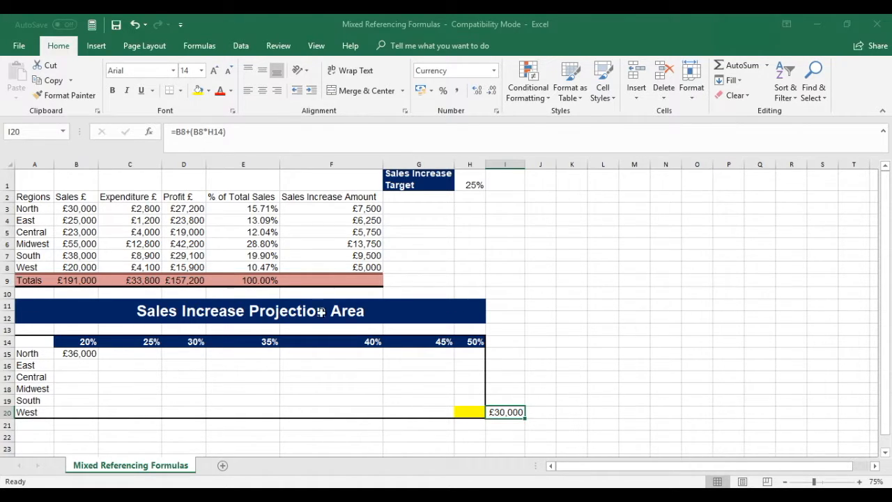
pyautogui.click(551, 425)
pyautogui.click(510, 412)
pyautogui.click(472, 412)
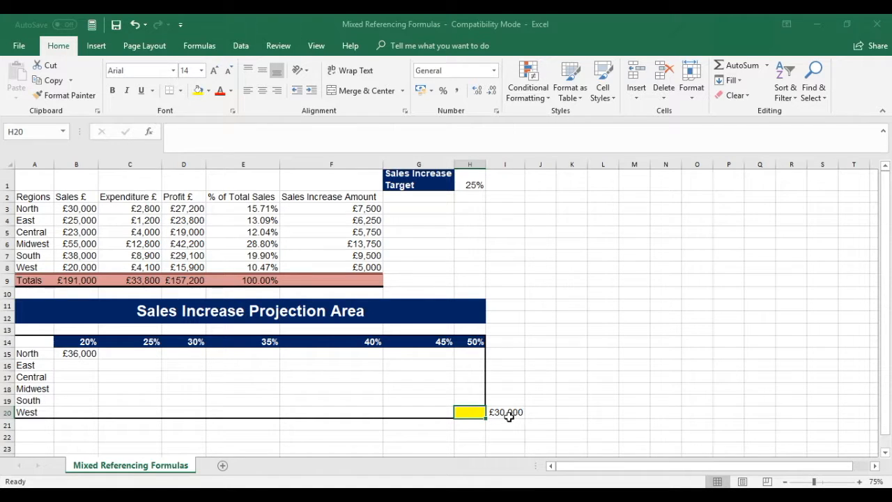
# Try copying the B15 formula across to C15, inspect its references, and clear the copy.
pyautogui.click(65, 354)
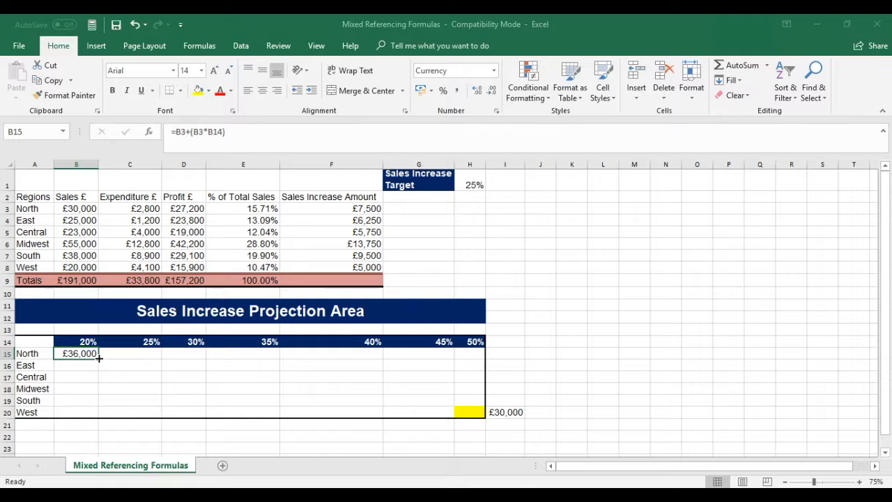
pyautogui.moveTo(99, 357); pyautogui.dragTo(150, 357)
pyautogui.click(127, 354)
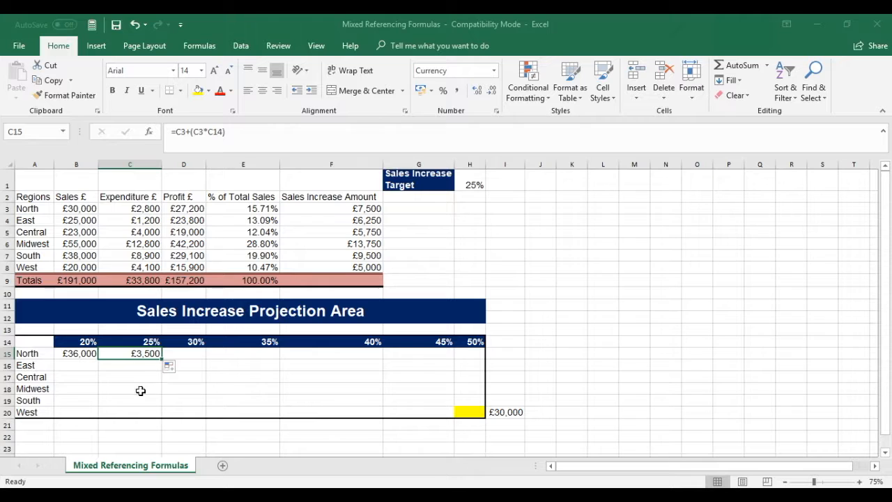
pyautogui.click(132, 353)
pyautogui.press('Delete')
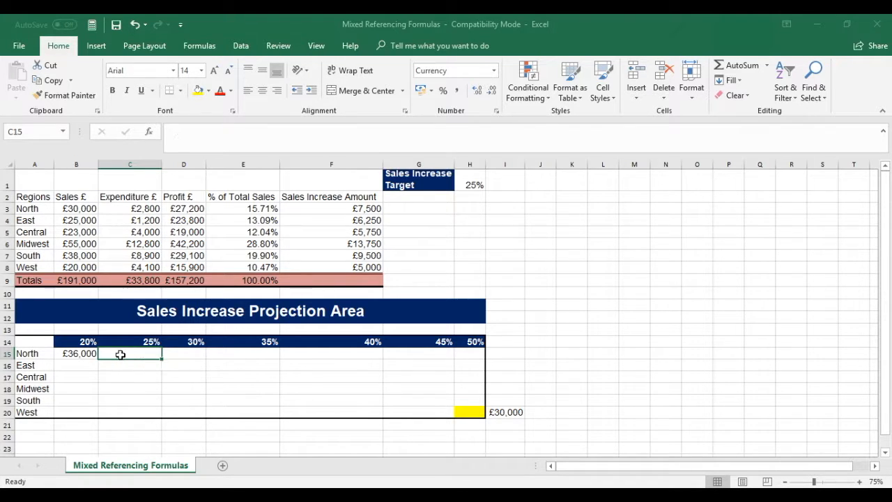
# Copy the B15 formula down to East in B16 and autofit column B's width.
pyautogui.click(70, 353)
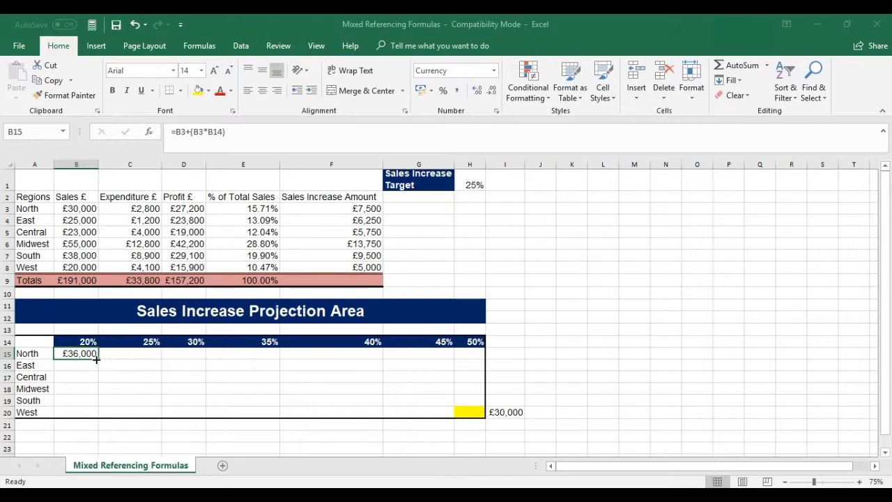
pyautogui.moveTo(96, 358); pyautogui.dragTo(98, 371)
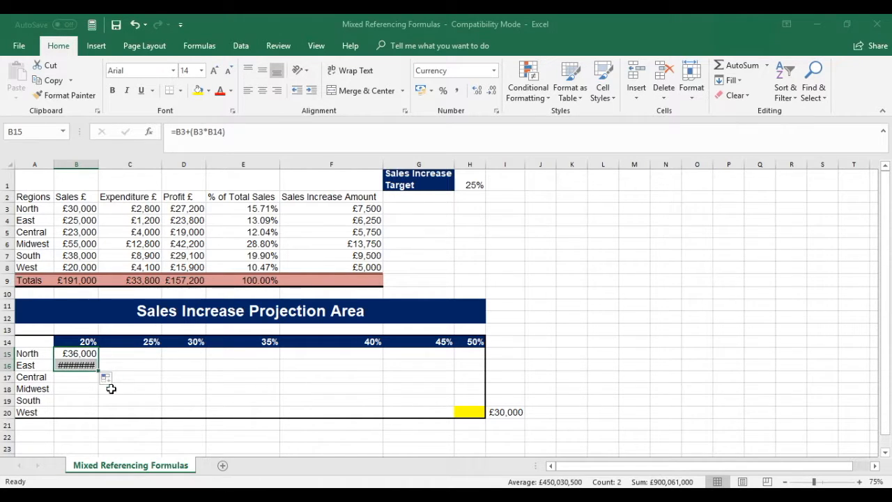
pyautogui.click(76, 365)
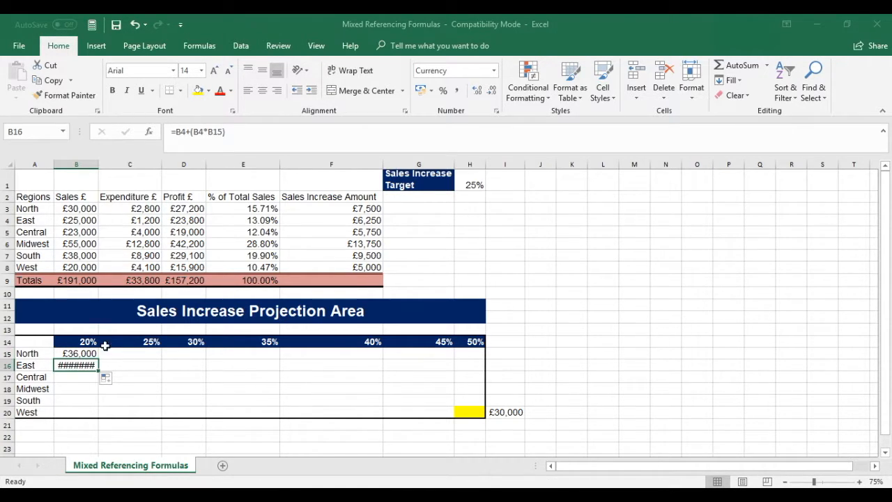
pyautogui.doubleClick(100, 166)
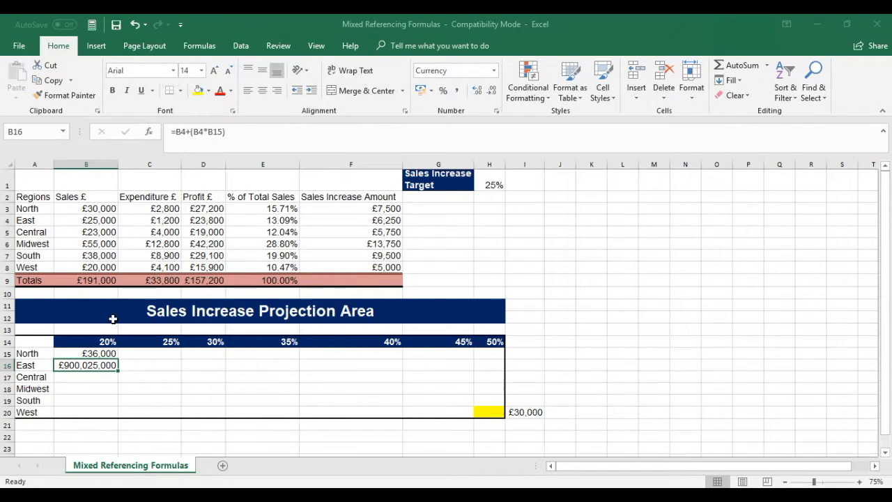
# Check the 20% heading in B14 and clear the copied formula from B16.
pyautogui.click(106, 341)
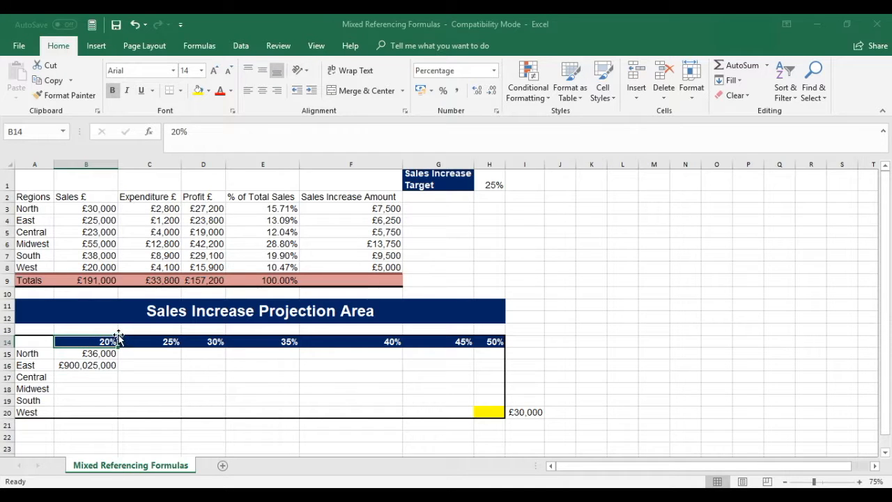
pyautogui.click(91, 365)
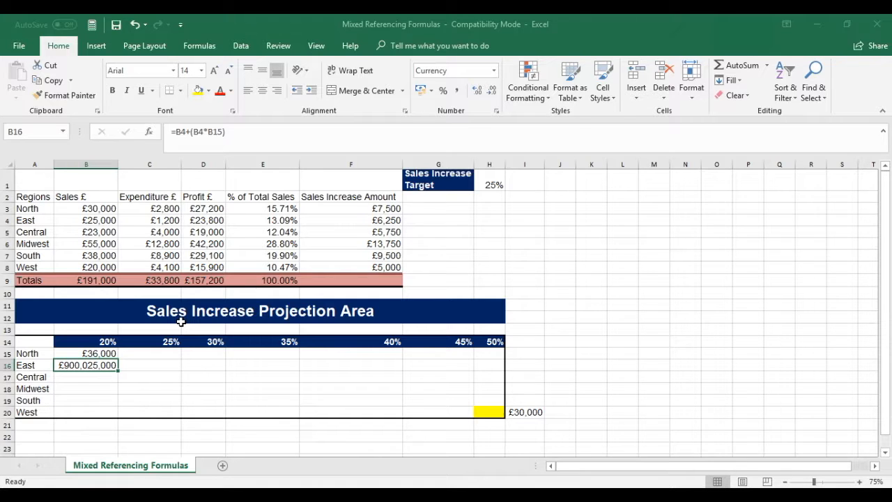
pyautogui.press('Delete')
# Make both B3 references in the B15 formula column-absolute as $B3.
pyautogui.click(89, 353)
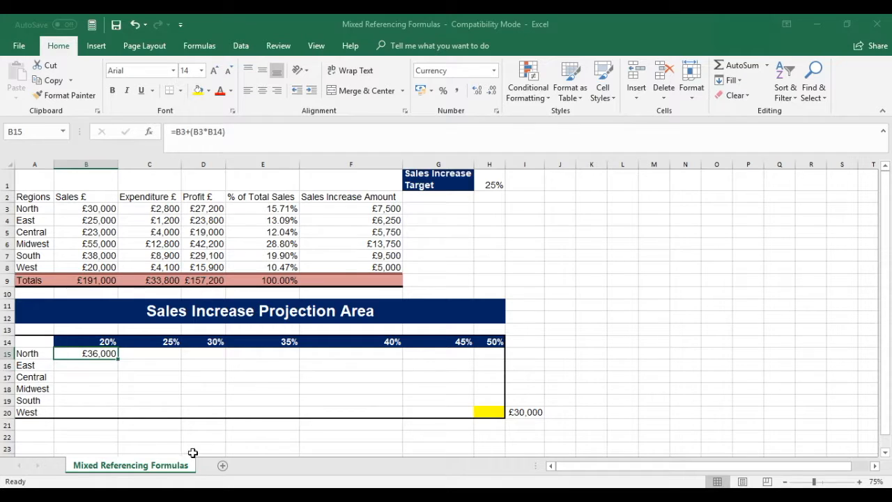
pyautogui.click(185, 131)
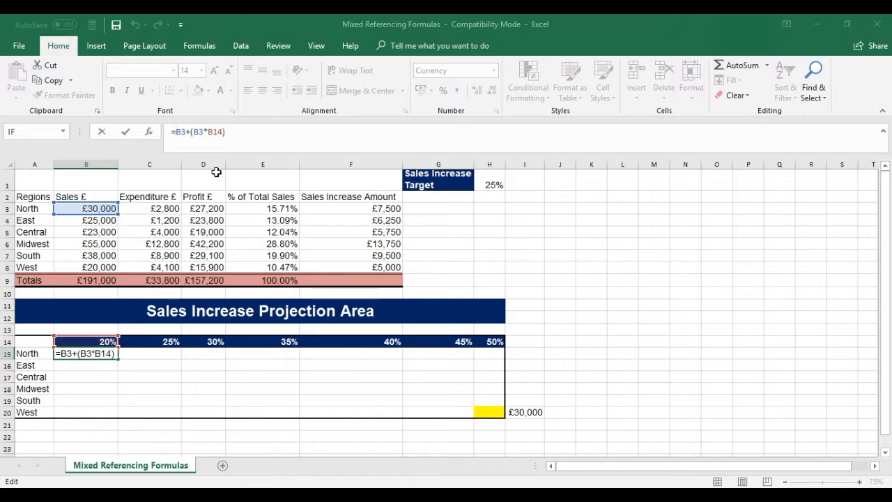
pyautogui.press('F4')
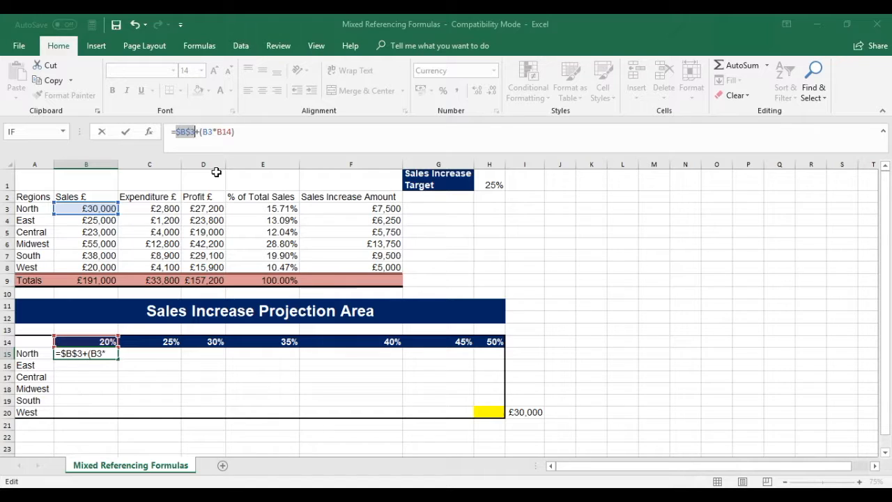
pyautogui.press('F4')
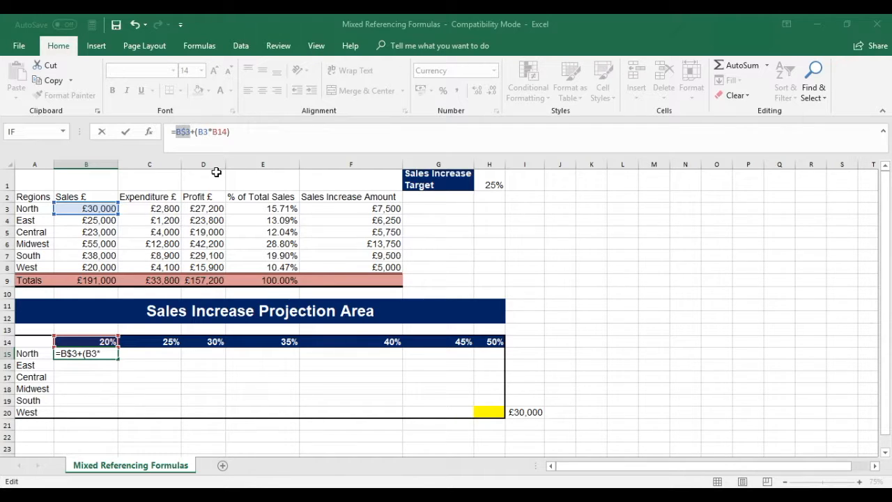
pyautogui.press('F4')
pyautogui.click(203, 135)
pyautogui.press('F4')
pyautogui.press('F4')
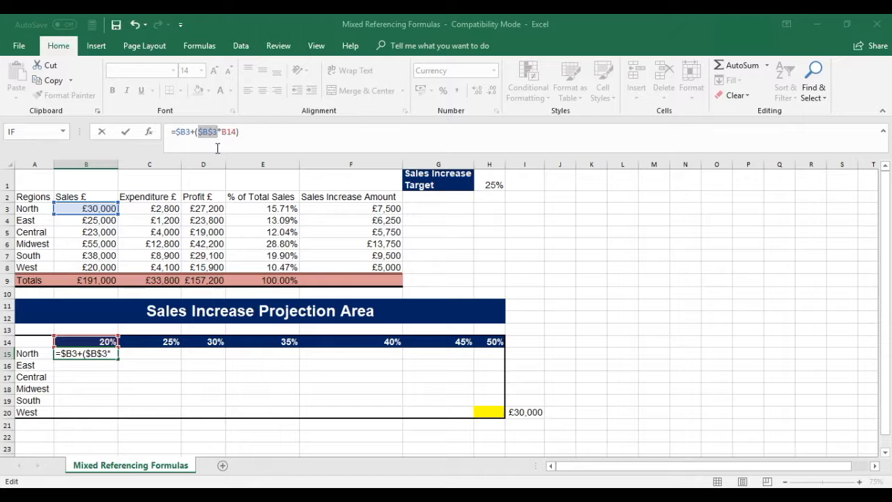
pyautogui.press('F4')
# Make the B14 reference row-absolute as B$14, completing B15's formula as =$B3+($B3*B$14).
pyautogui.click(218, 132)
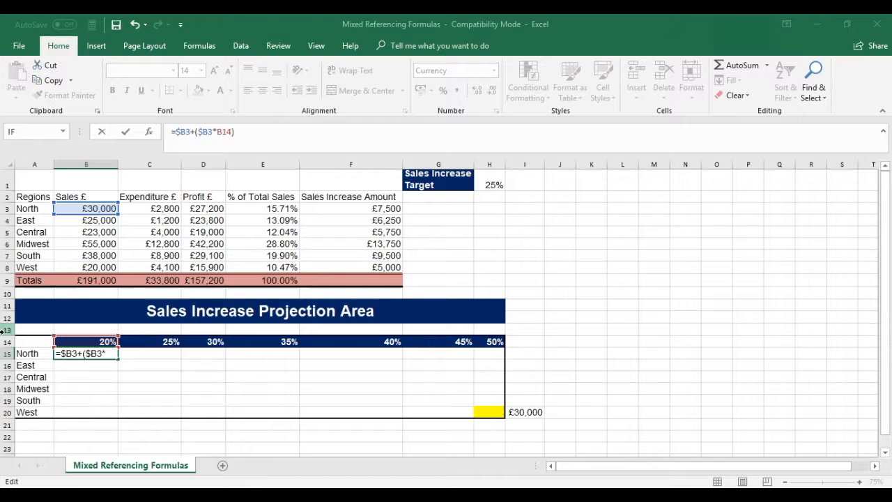
pyautogui.press('F4')
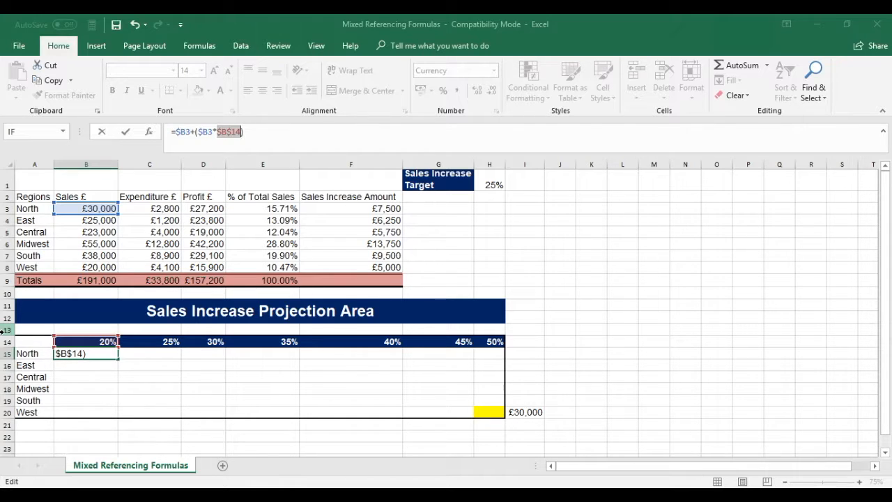
pyautogui.press('F4')
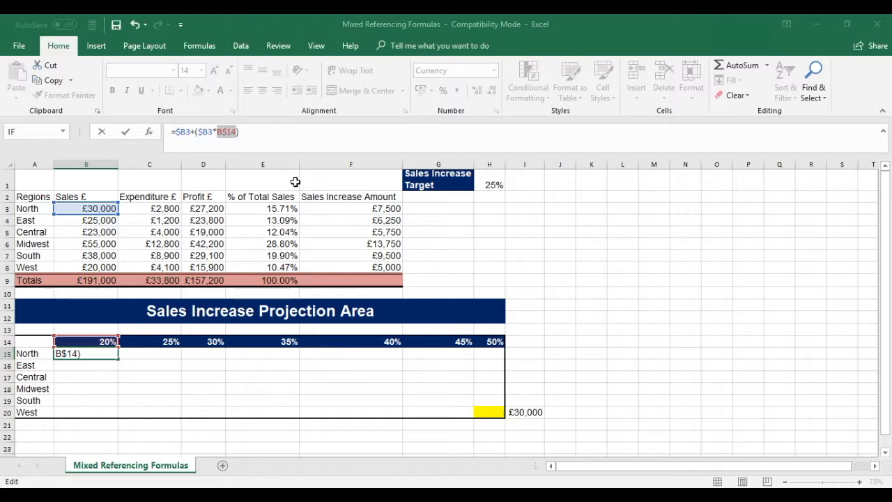
pyautogui.press('Return')
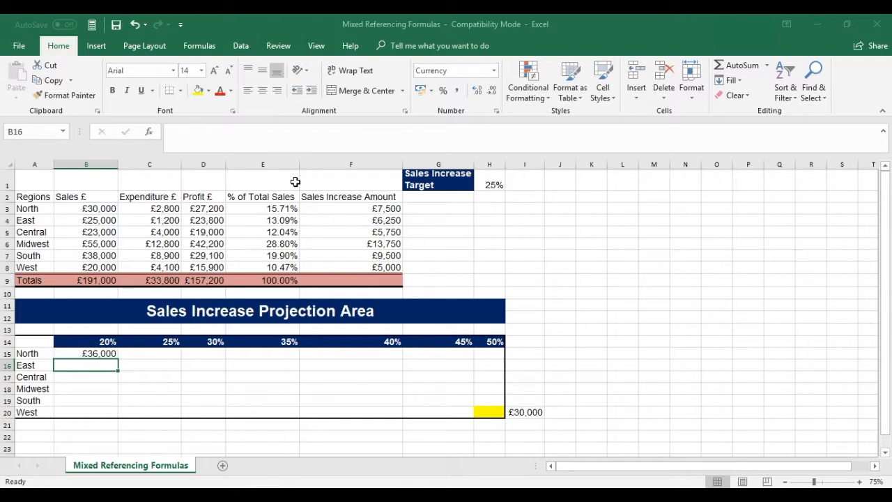
# Fill the B15 formula across to the 50% column and down to West, covering B15:H20, with column H autofitted.
pyautogui.click(99, 353)
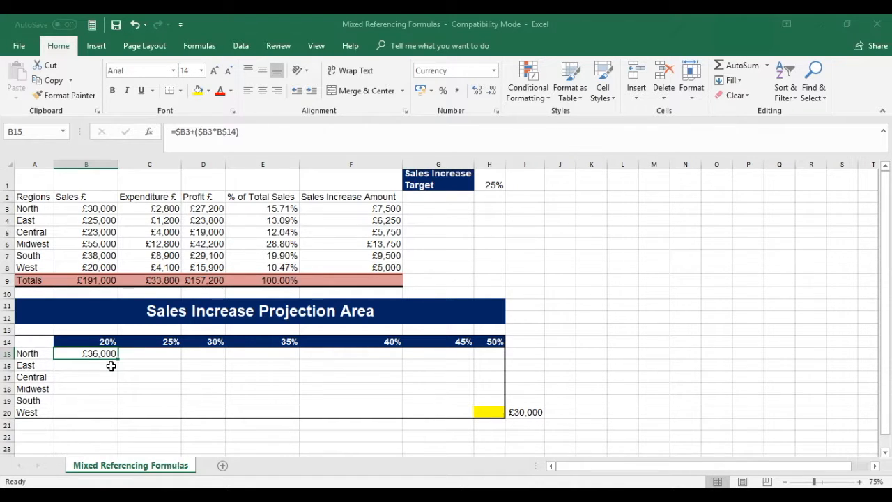
pyautogui.moveTo(120, 359); pyautogui.dragTo(493, 361)
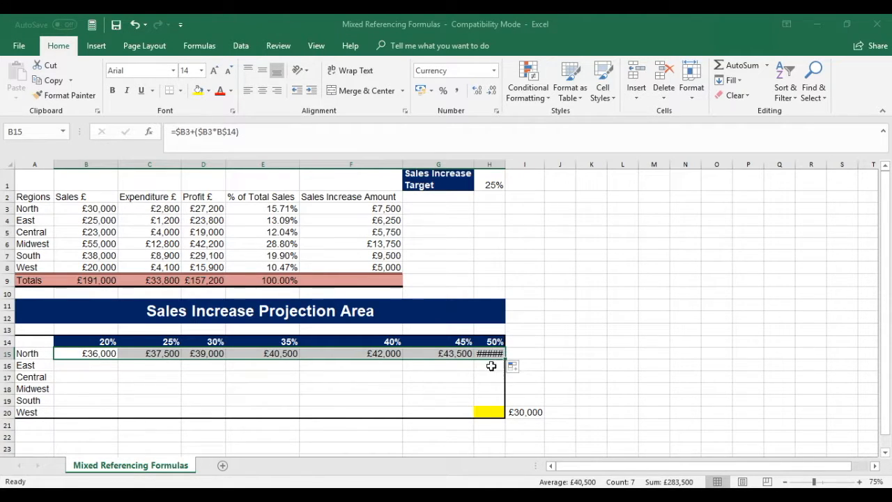
pyautogui.doubleClick(505, 167)
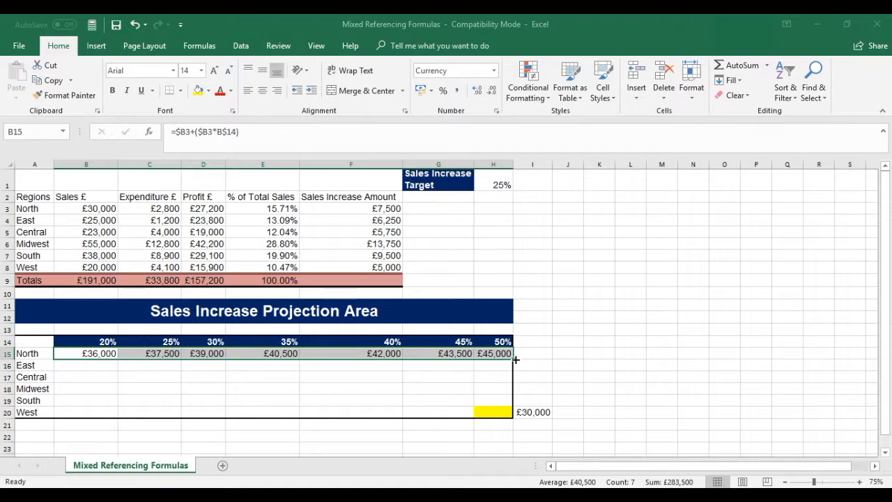
pyautogui.moveTo(515, 359); pyautogui.dragTo(515, 414)
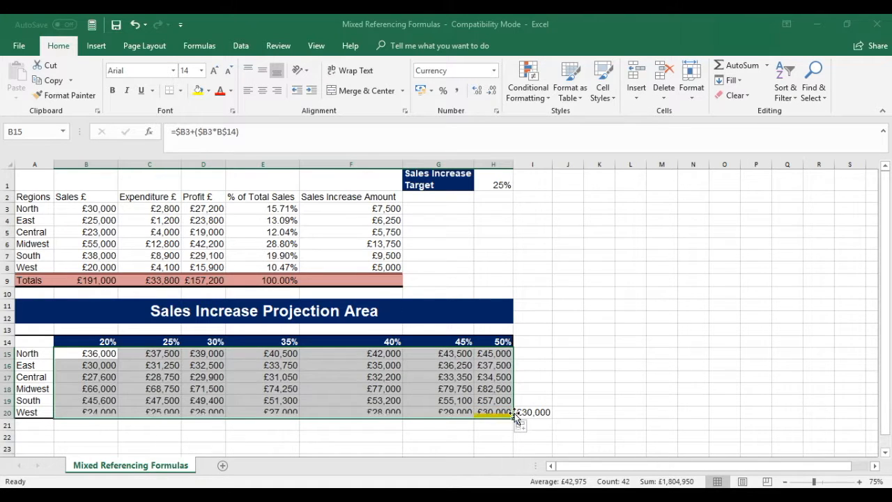
# Compare the copied formula in H20 with the check formula in I20, and review the original mixed-reference formula in B15.
pyautogui.click(486, 414)
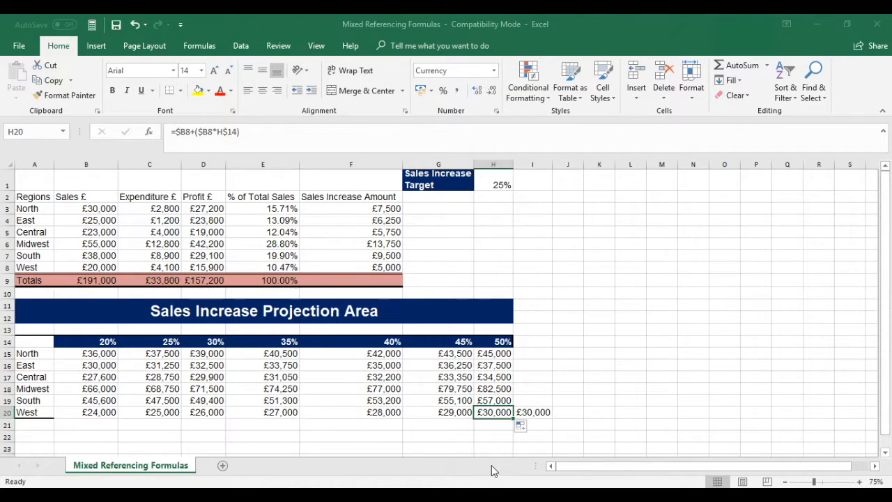
pyautogui.click(529, 412)
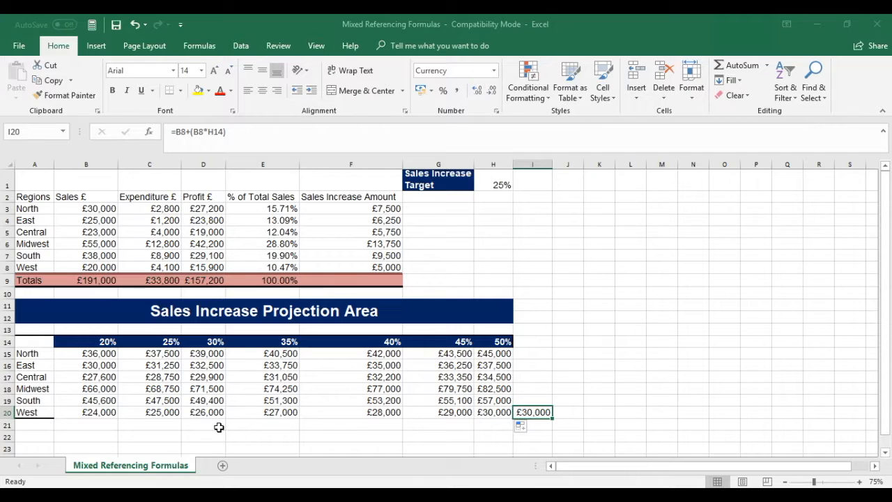
pyautogui.click(78, 353)
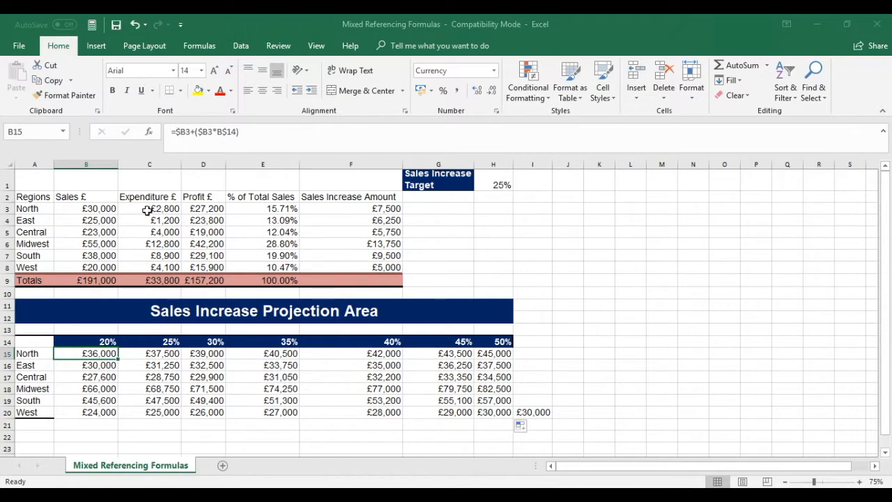